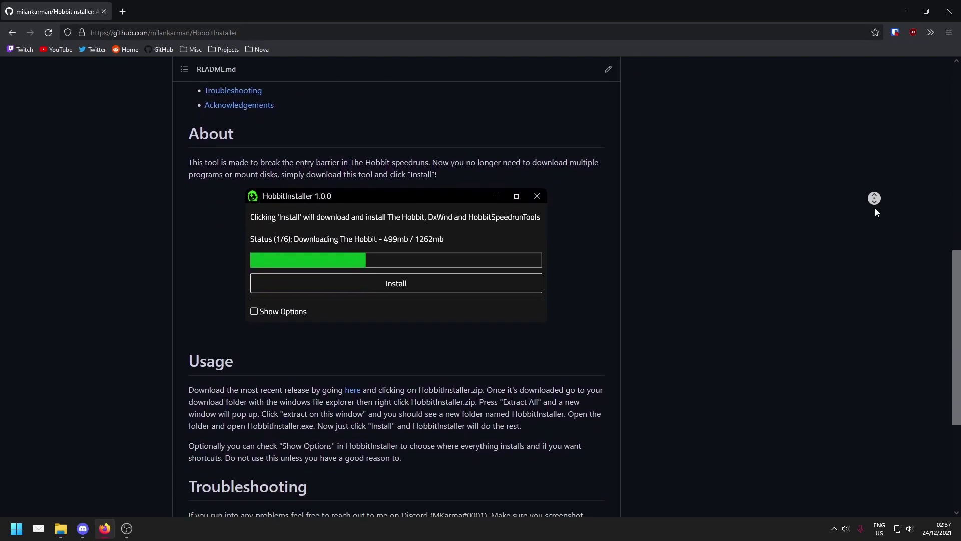
Scroll through the HobbitInstaller README's About, Usage and Troubleshooting sections on GitHub
{"action": "middle_click", "coordinate": [875, 208]}
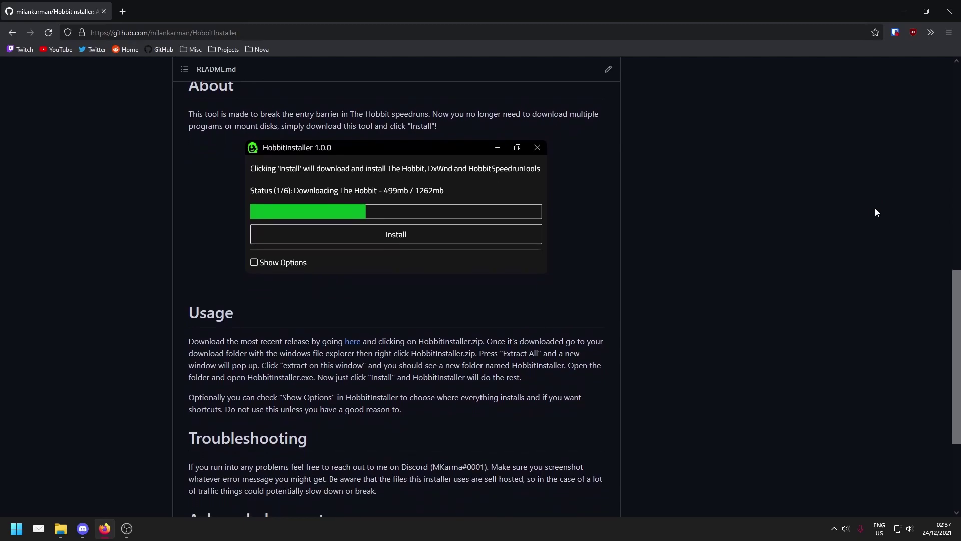
{"action": "scroll", "coordinate": [750, 279], "scroll_direction": "up", "scroll_amount": 10}
{"action": "scroll", "coordinate": [696, 353], "scroll_direction": "down", "scroll_amount": 2}
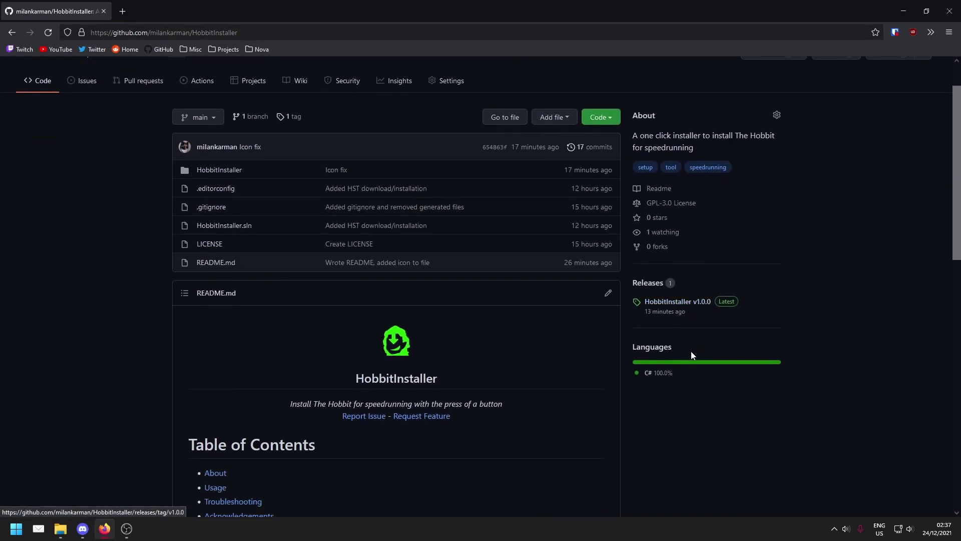
{"action": "scroll", "coordinate": [688, 350], "scroll_direction": "down", "scroll_amount": 1}
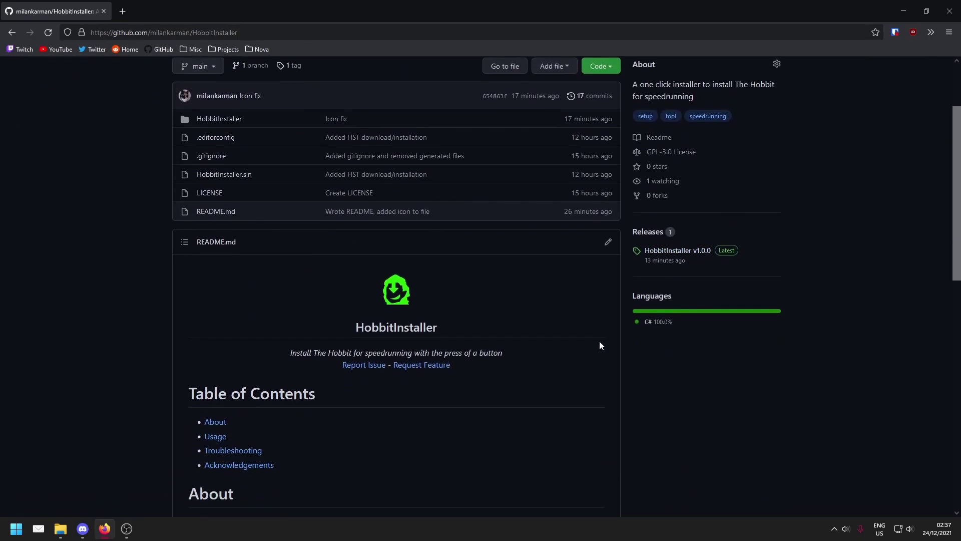
{"action": "scroll", "coordinate": [169, 260], "scroll_direction": "down", "scroll_amount": 1}
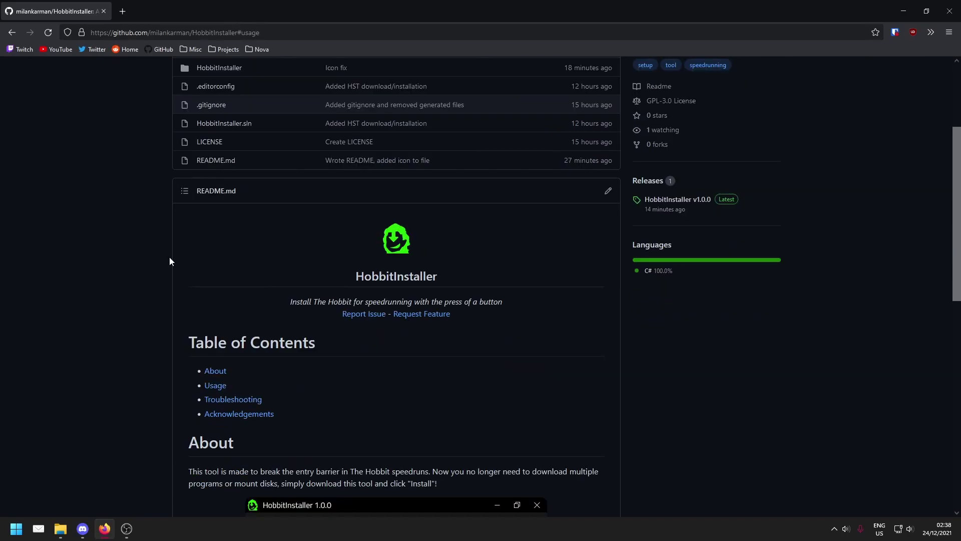
Open the v1.0.0 release, download HobbitInstaller.zip and confirm it in Firefox's downloads panel
{"action": "left_click", "coordinate": [671, 201]}
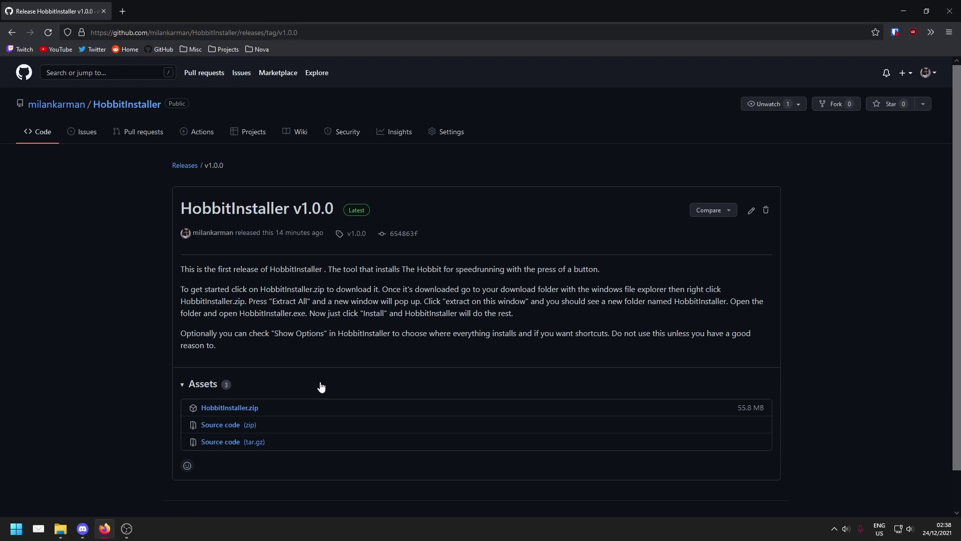
{"action": "left_click", "coordinate": [238, 408]}
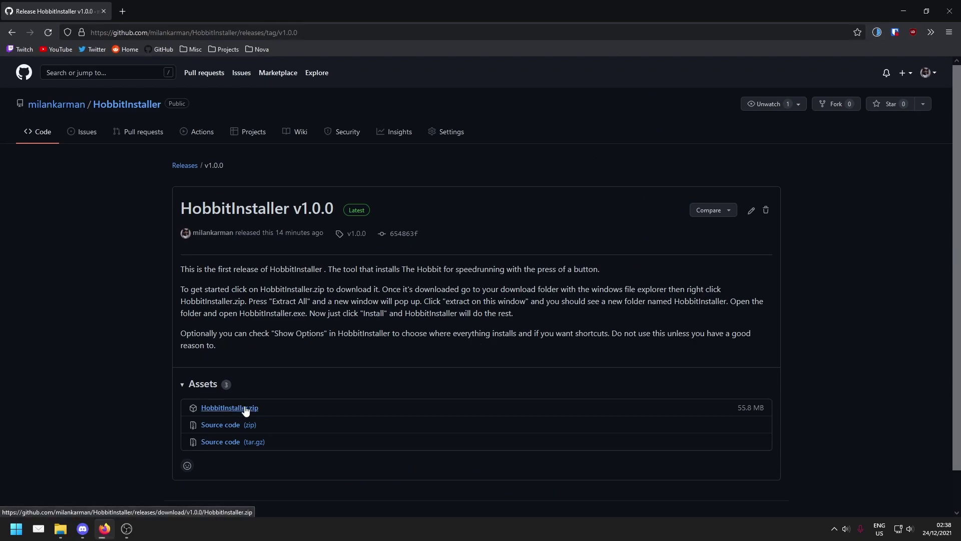
{"action": "left_click", "coordinate": [876, 33]}
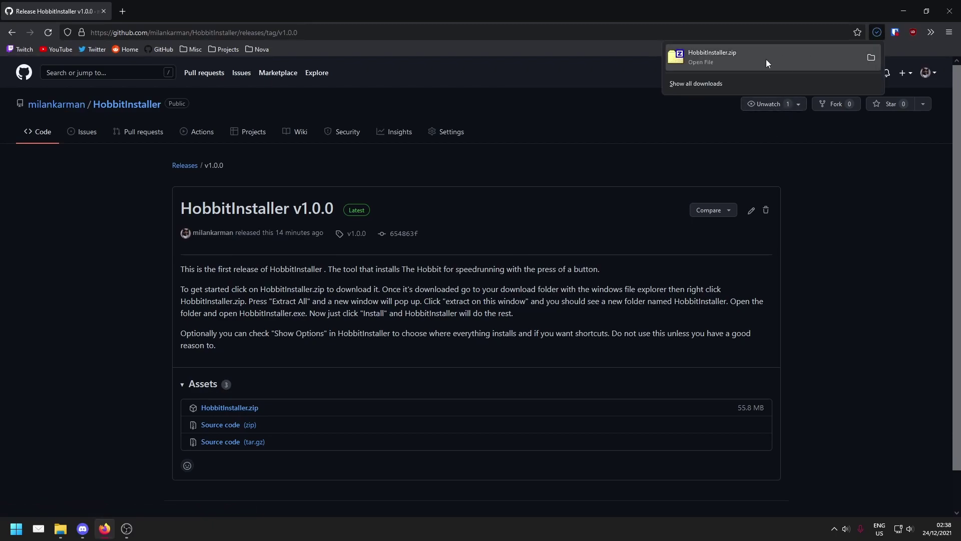
{"action": "left_click", "coordinate": [172, 166]}
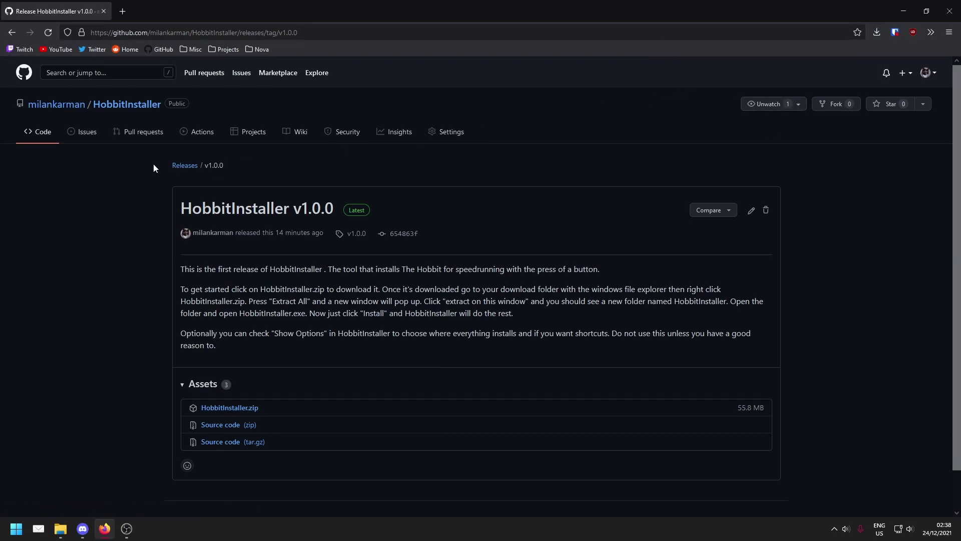
Extract HobbitInstaller.zip in Downloads to the suggested HobbitInstaller folder
{"action": "left_click", "coordinate": [59, 529]}
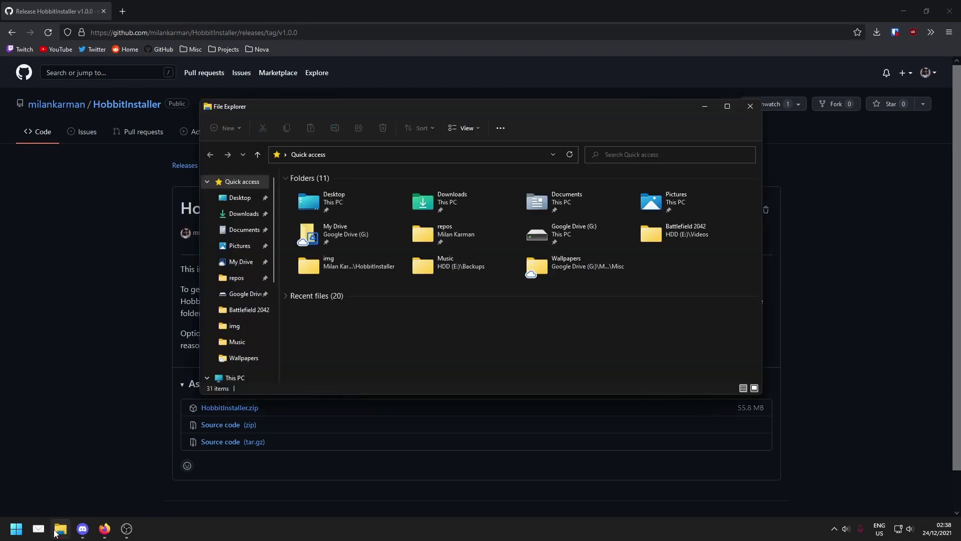
{"action": "left_click", "coordinate": [239, 214]}
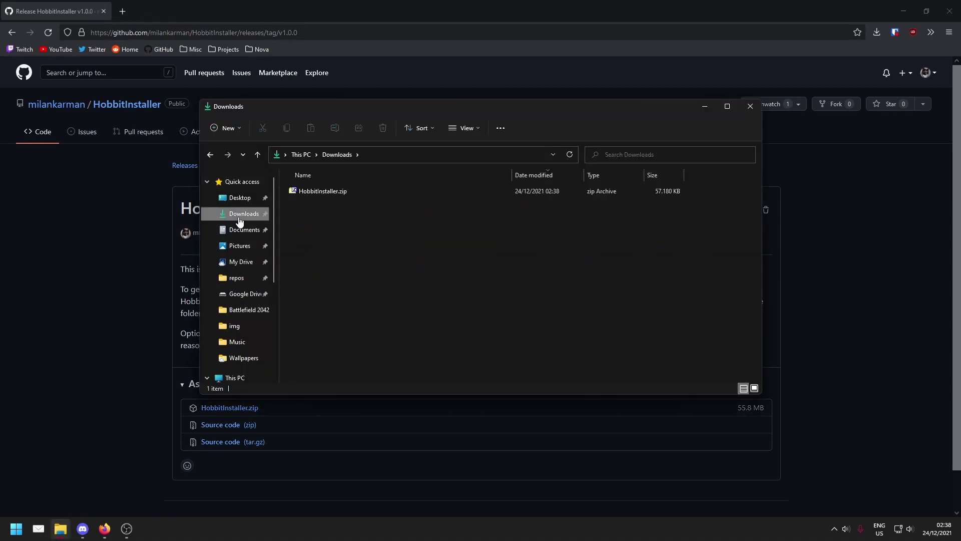
{"action": "right_click", "coordinate": [322, 195]}
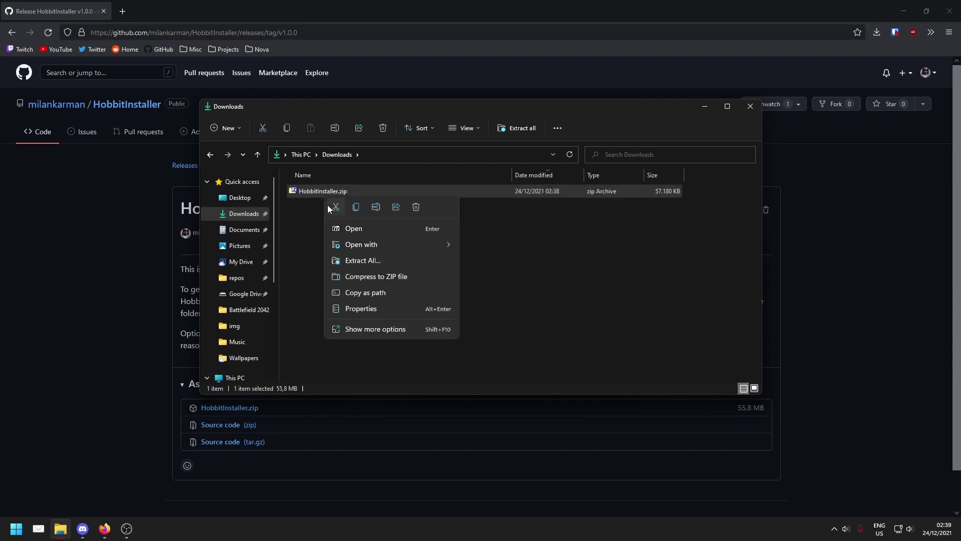
{"action": "left_click", "coordinate": [365, 260]}
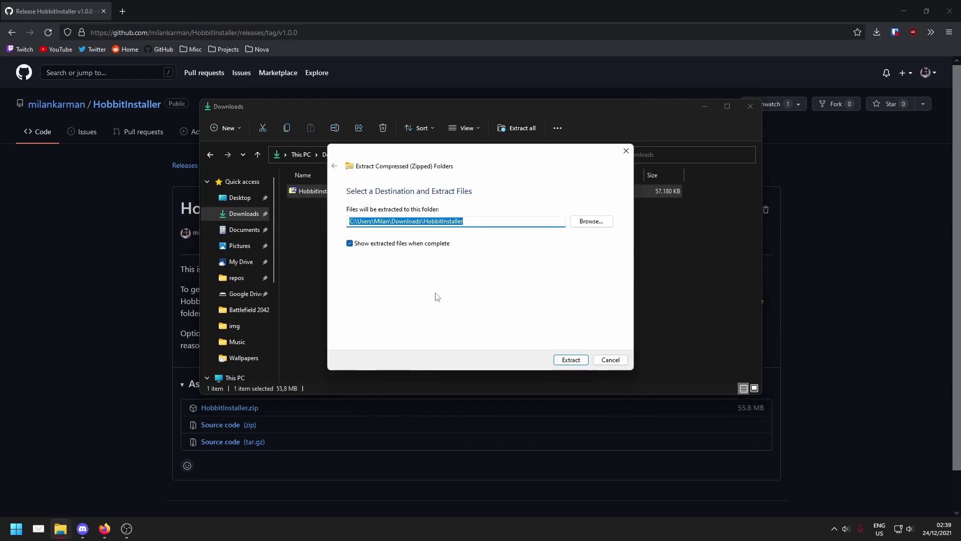
{"action": "left_click", "coordinate": [561, 361]}
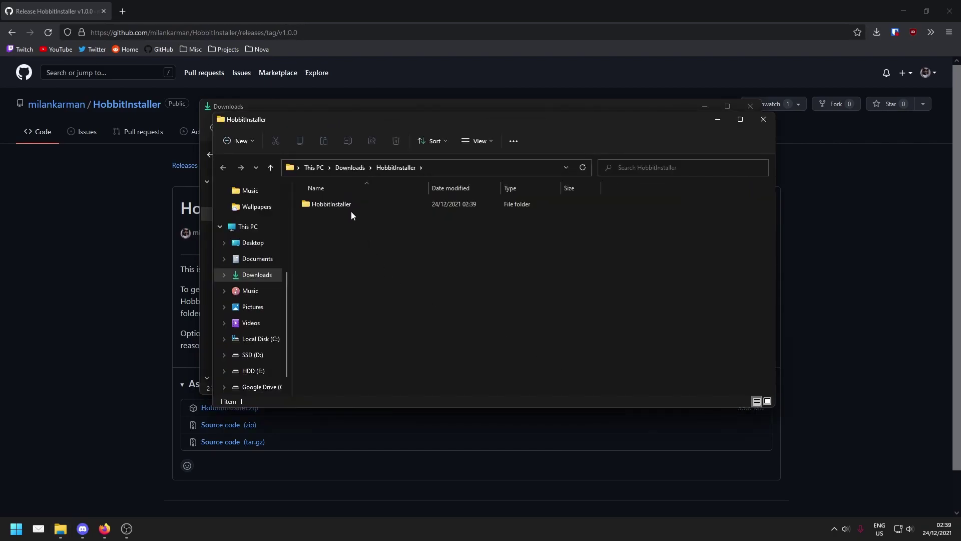
Run HobbitInstaller.exe from the extracted HobbitInstaller folder
{"action": "double_click", "coordinate": [345, 205]}
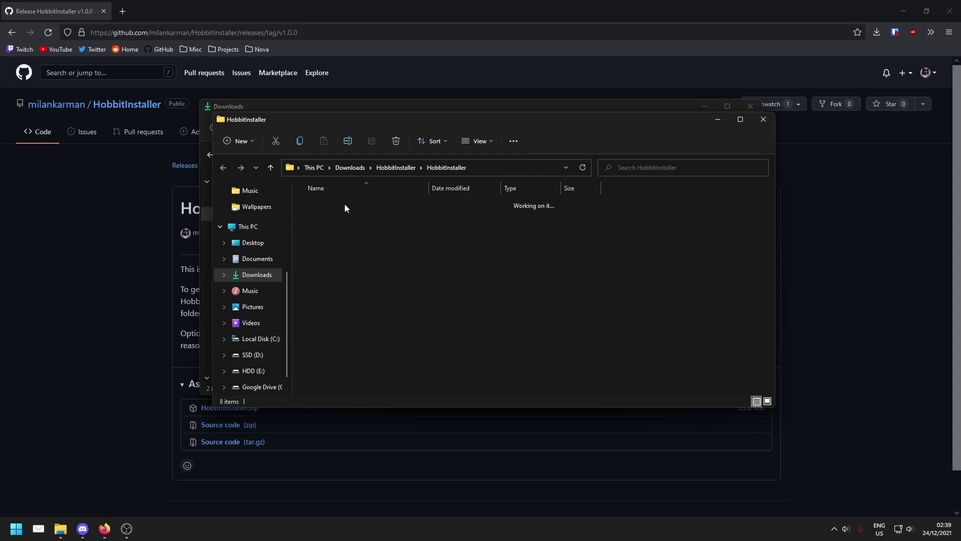
{"action": "left_click", "coordinate": [349, 237]}
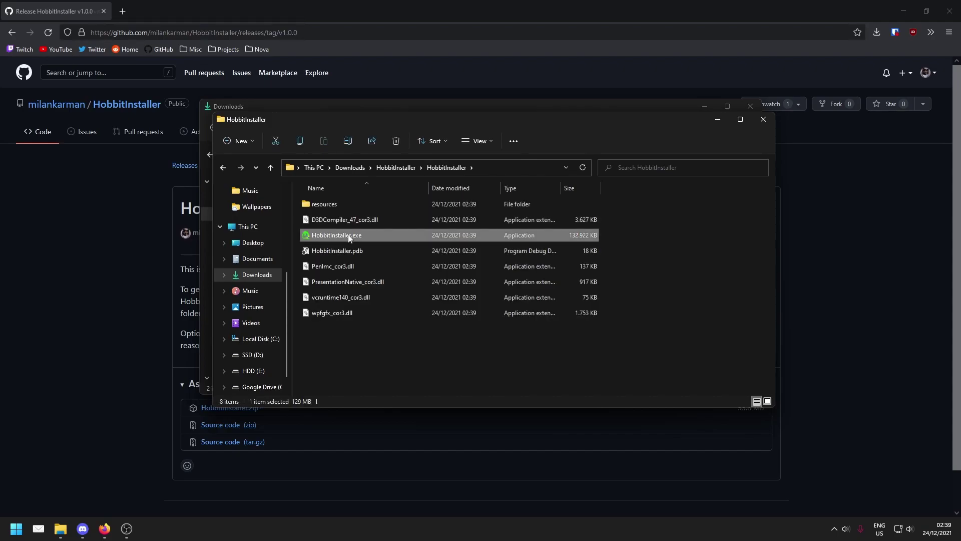
{"action": "double_click", "coordinate": [349, 236]}
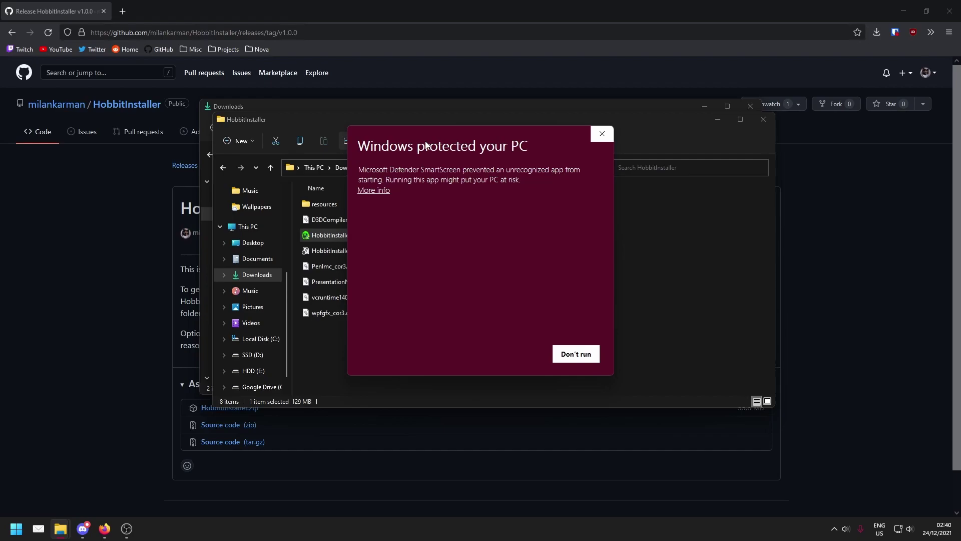
Expand SmartScreen's More info details for HobbitInstaller.exe to reveal Run anyway
{"action": "left_click", "coordinate": [382, 190]}
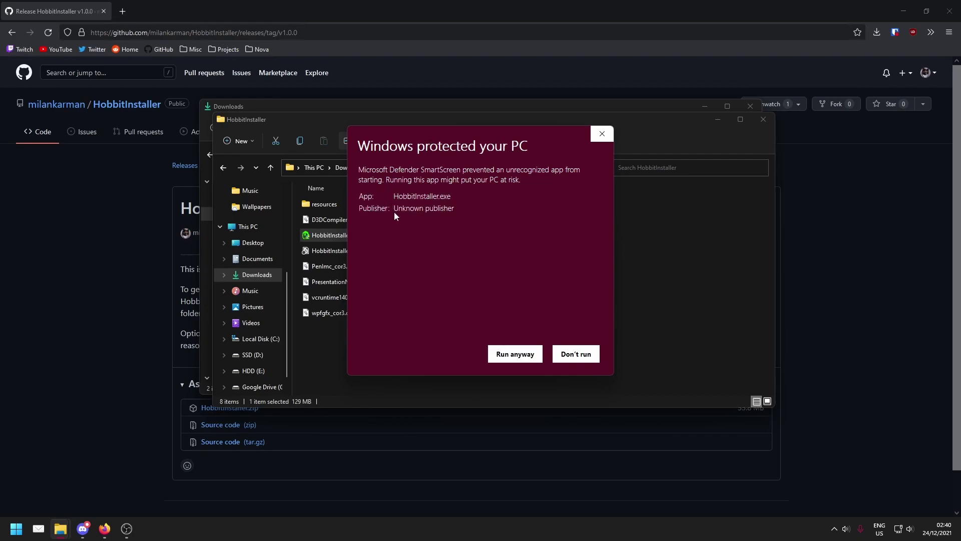
{"action": "left_click", "coordinate": [514, 354]}
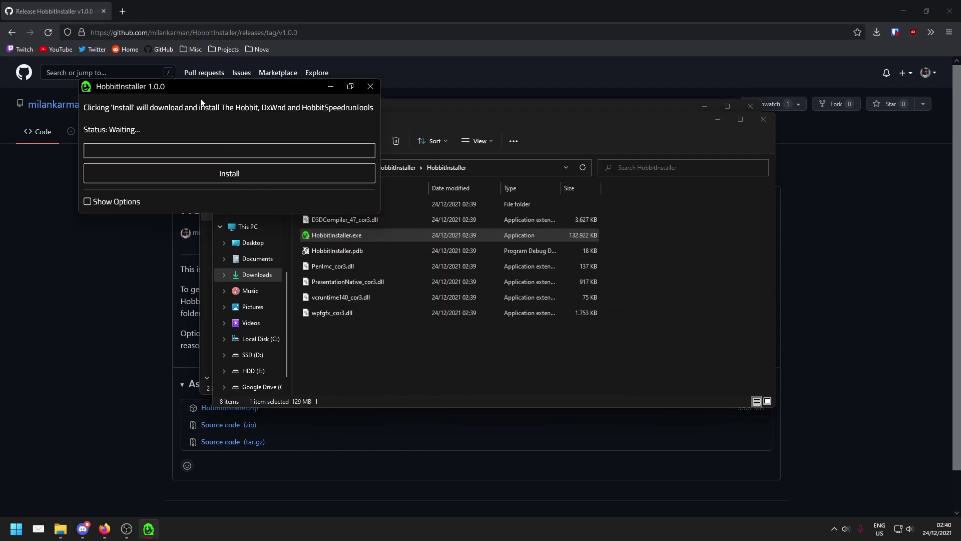
{"action": "left_click_drag", "start_coordinate": [195, 82], "coordinate": [395, 178]}
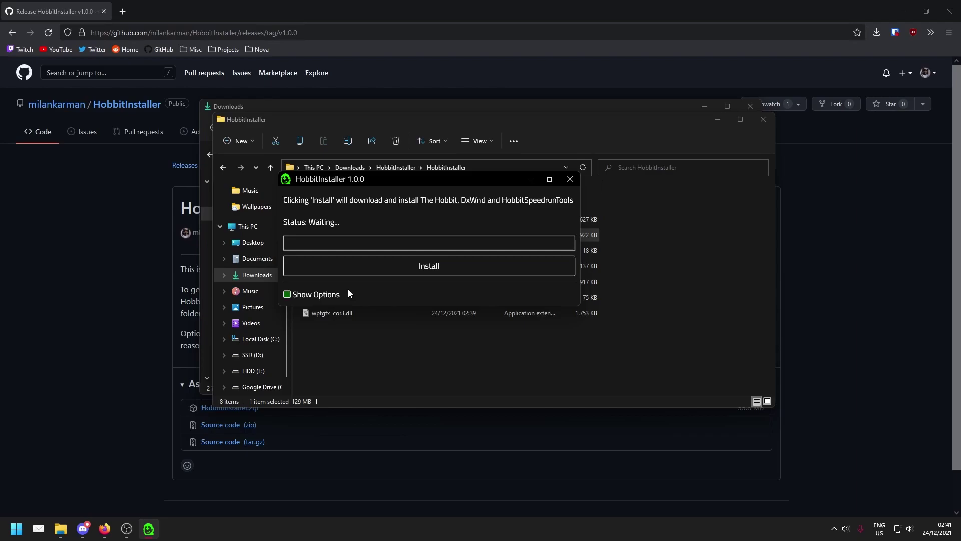
{"action": "left_click", "coordinate": [323, 297]}
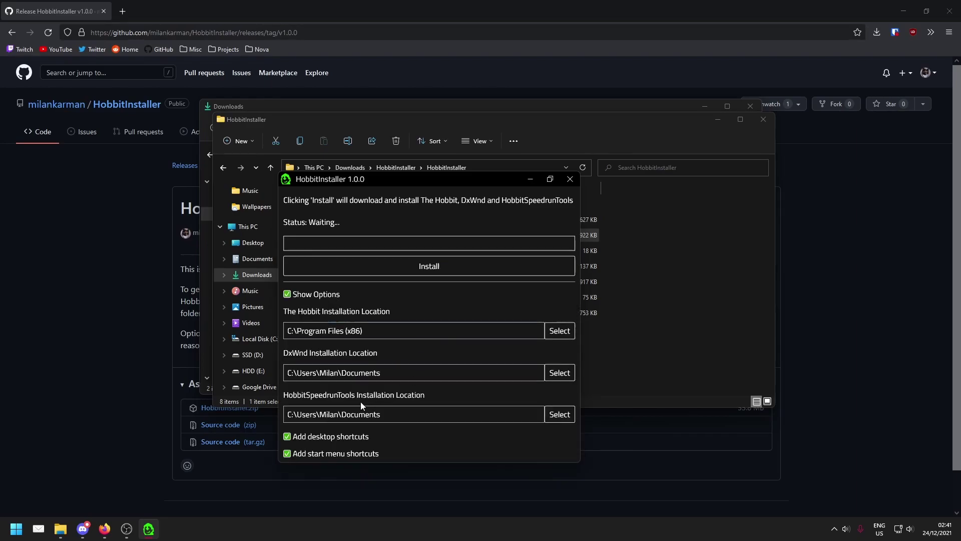
{"action": "left_click", "coordinate": [307, 297]}
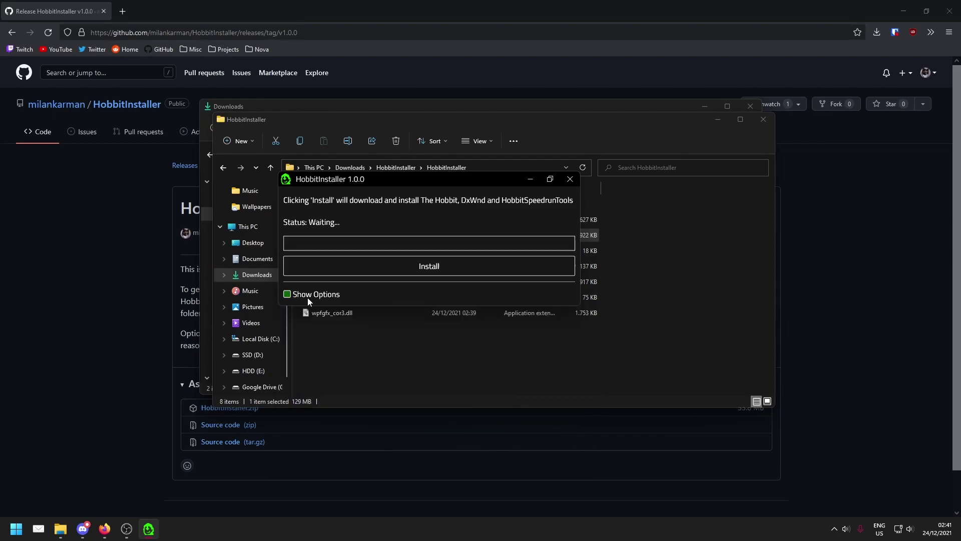
Install The Hobbit, DxWnd and HobbitSpeedrunTools, then dismiss the Installation Succesful! message
{"action": "left_click", "coordinate": [425, 266]}
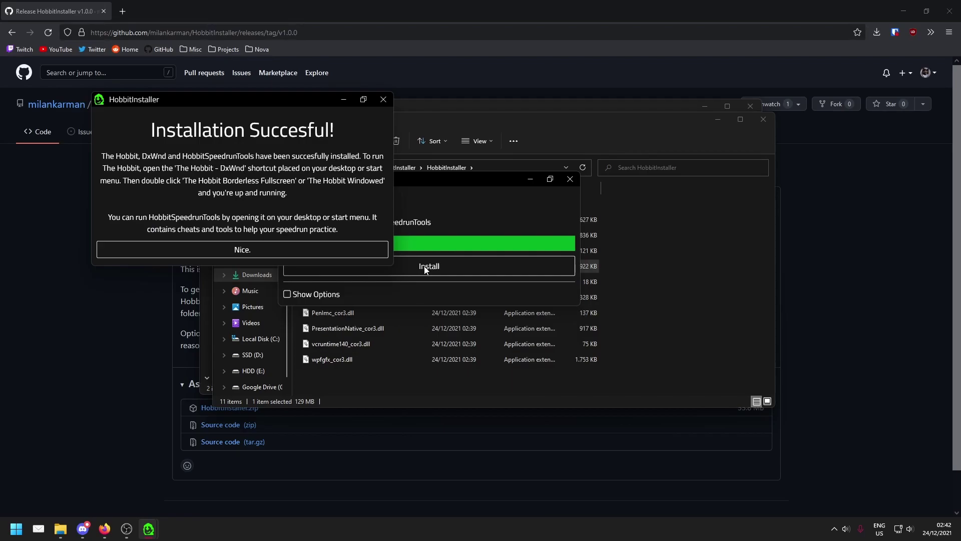
{"action": "left_click", "coordinate": [237, 251]}
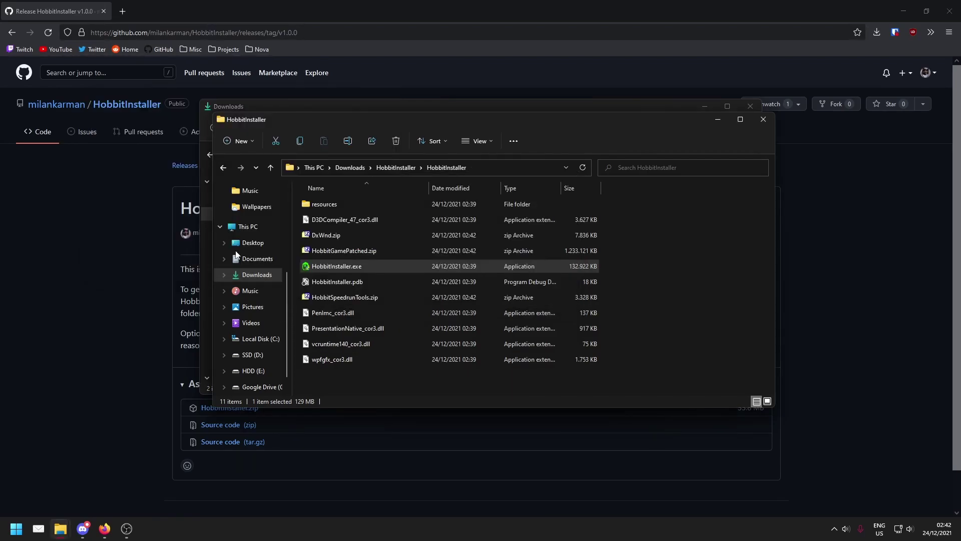
Minimize Firefox, close both Explorer windows, and move both Hobbit shortcuts to the desktop centre
{"action": "key", "text": "super+Home"}
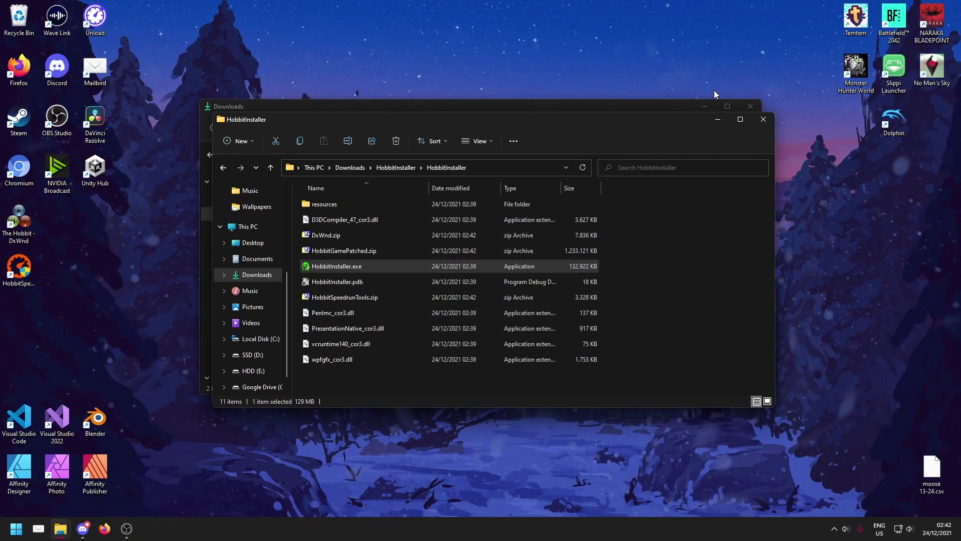
{"action": "left_click", "coordinate": [762, 119]}
{"action": "left_click", "coordinate": [749, 106]}
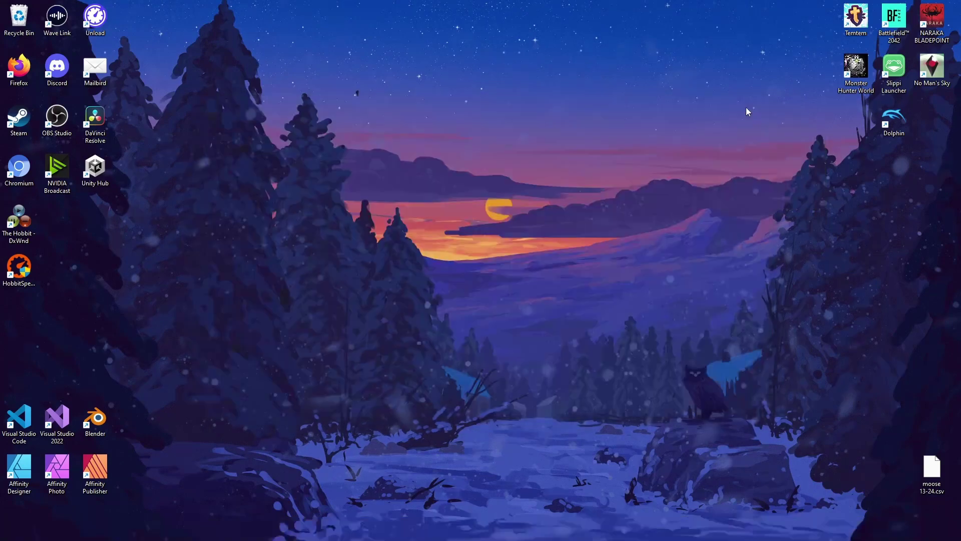
{"action": "left_click_drag", "start_coordinate": [29, 229], "coordinate": [446, 274]}
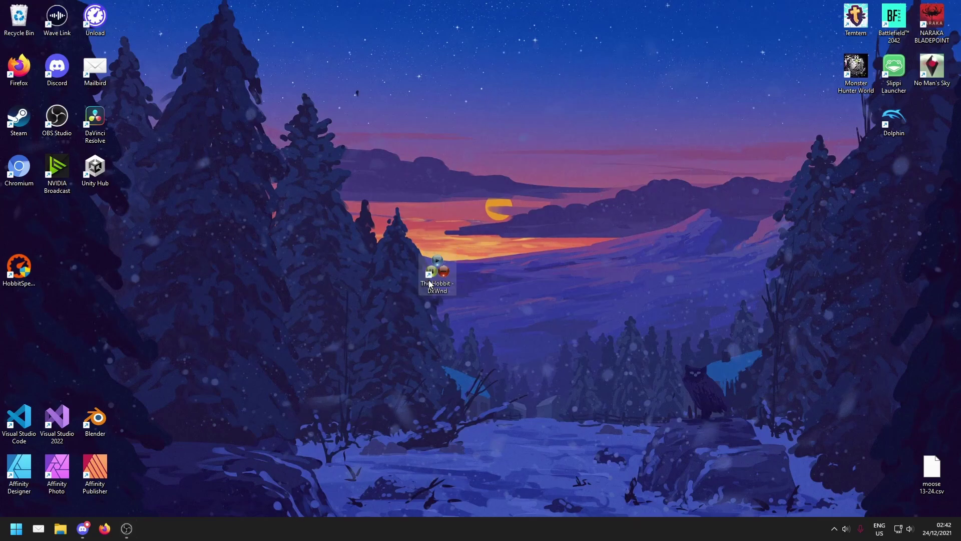
{"action": "left_click_drag", "start_coordinate": [26, 278], "coordinate": [484, 275]}
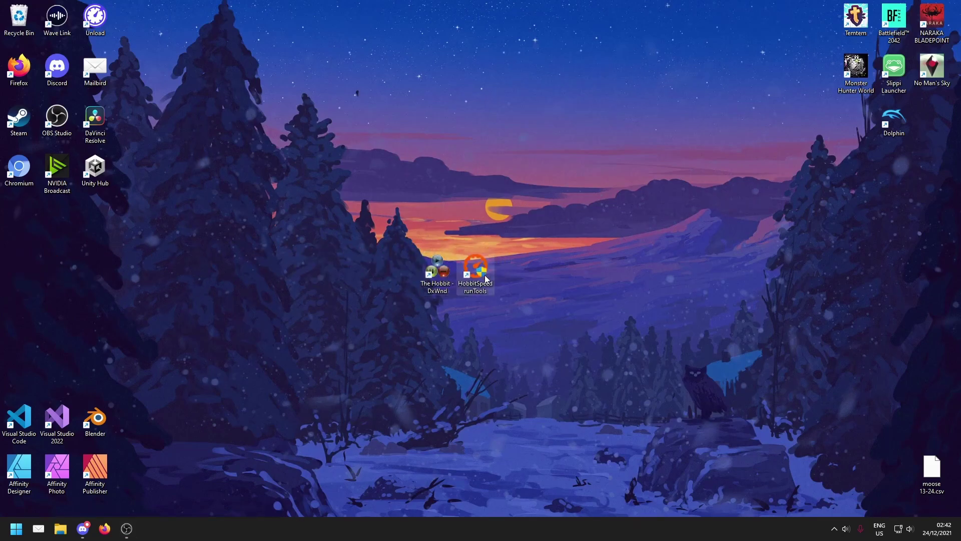
Start DxWnd from The Hobbit - DxWnd shortcut, dismiss its documentation notice, and centre it
{"action": "left_click_drag", "start_coordinate": [363, 234], "coordinate": [441, 290]}
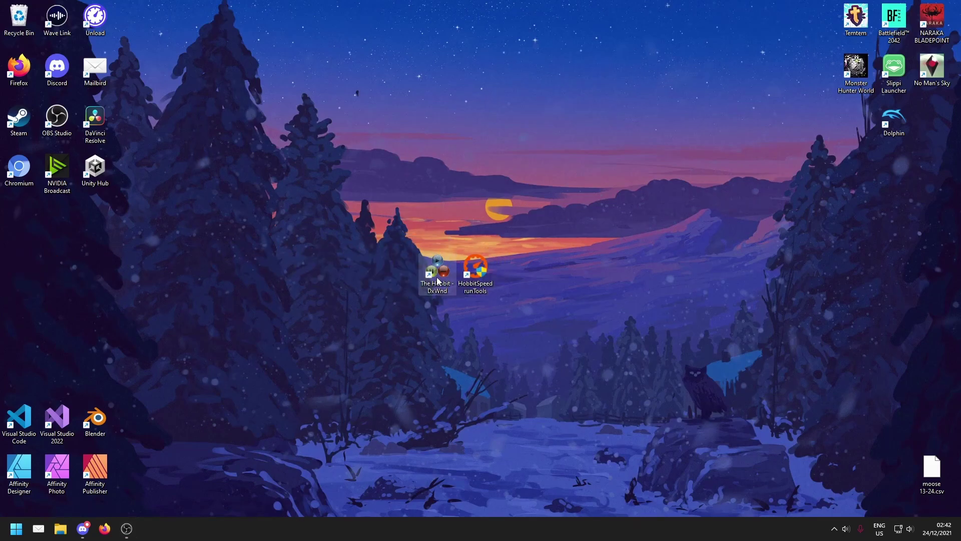
{"action": "double_click", "coordinate": [438, 272]}
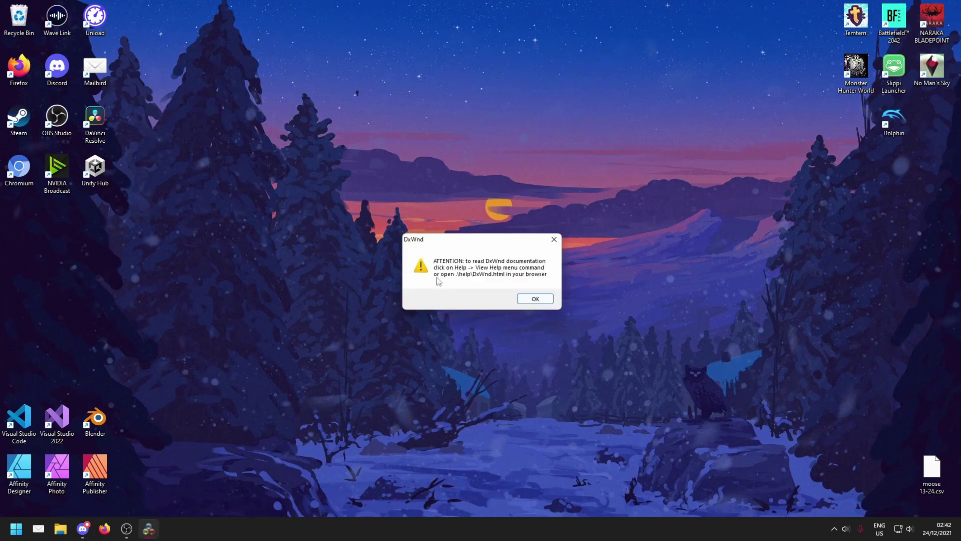
{"action": "left_click_drag", "start_coordinate": [476, 240], "coordinate": [455, 239]}
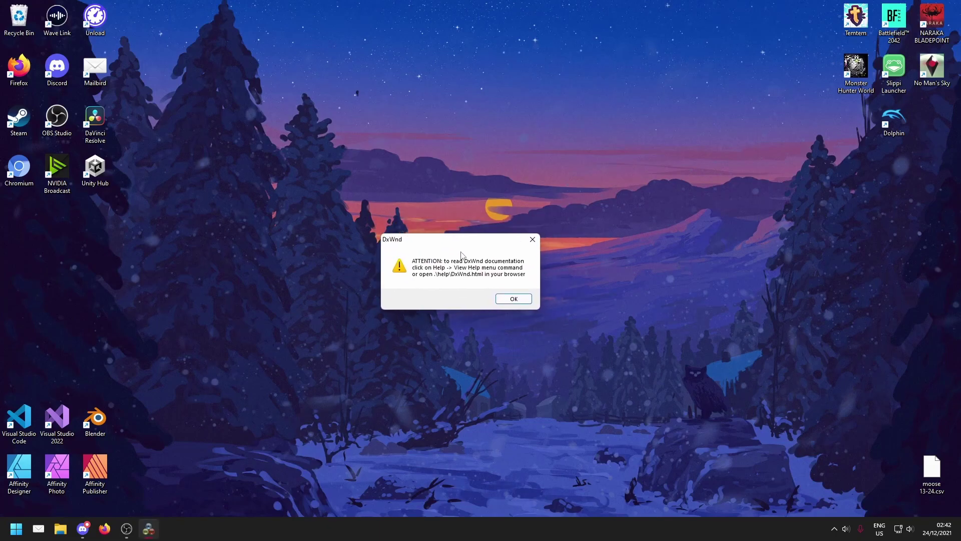
{"action": "left_click", "coordinate": [524, 298]}
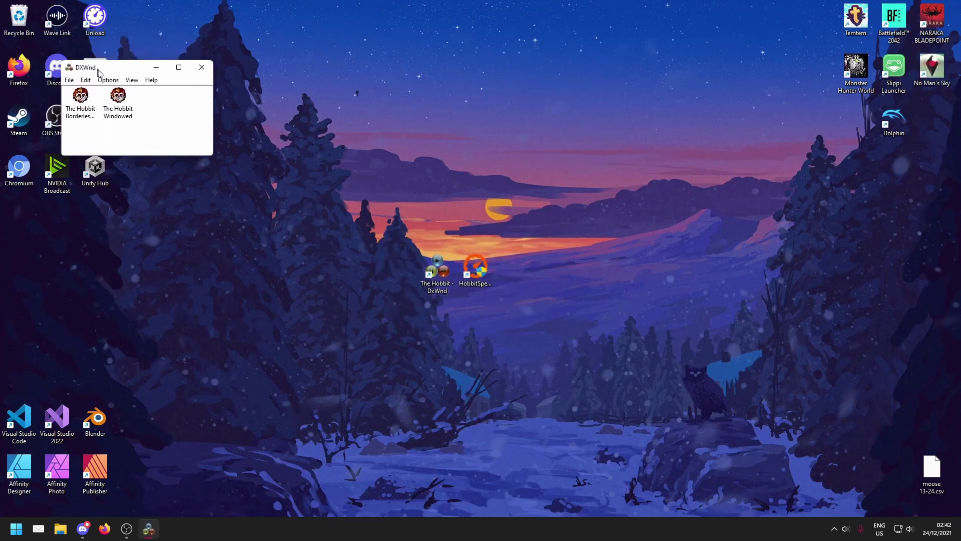
{"action": "left_click_drag", "start_coordinate": [99, 73], "coordinate": [361, 231]}
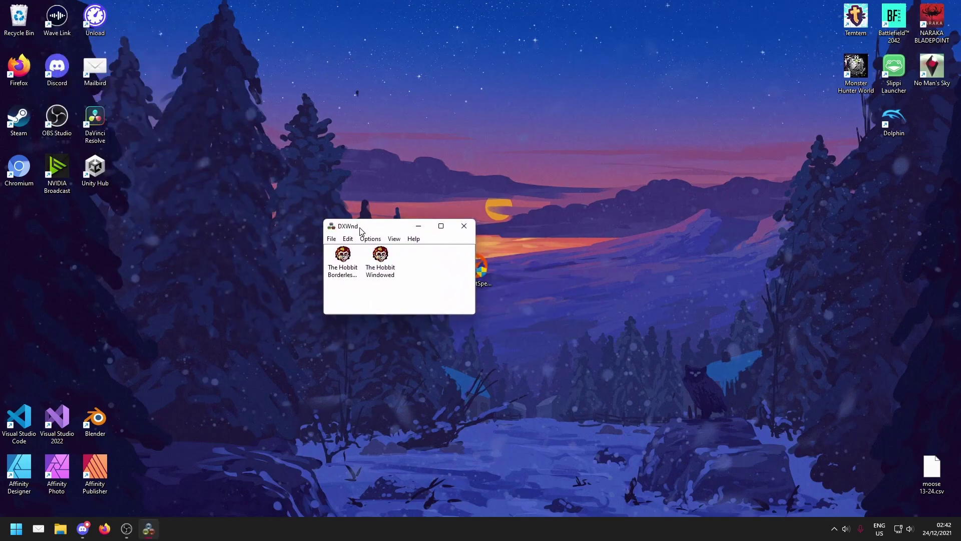
Launch the game with the Borderless Fullscreen profile, then with The Hobbit Windowed
{"action": "double_click", "coordinate": [350, 267]}
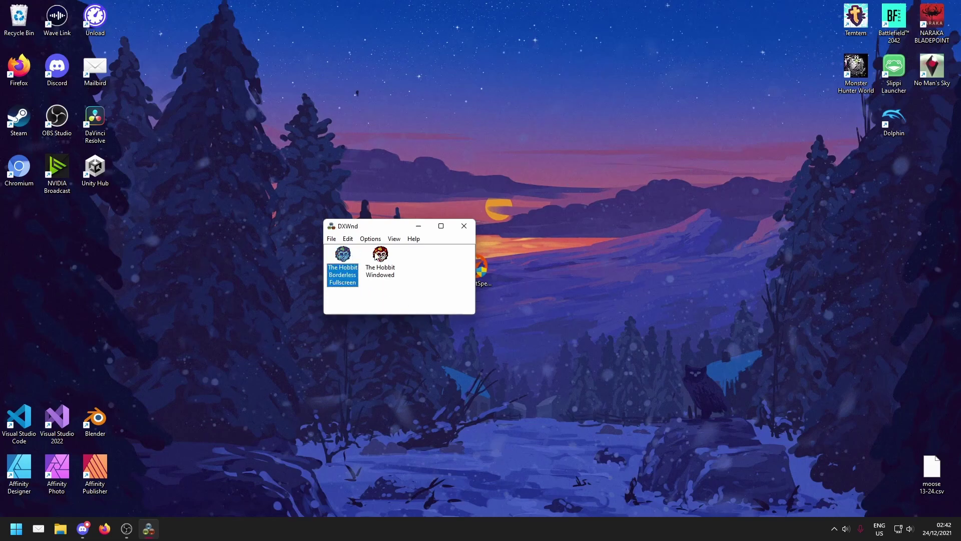
{"action": "left_click", "coordinate": [387, 256]}
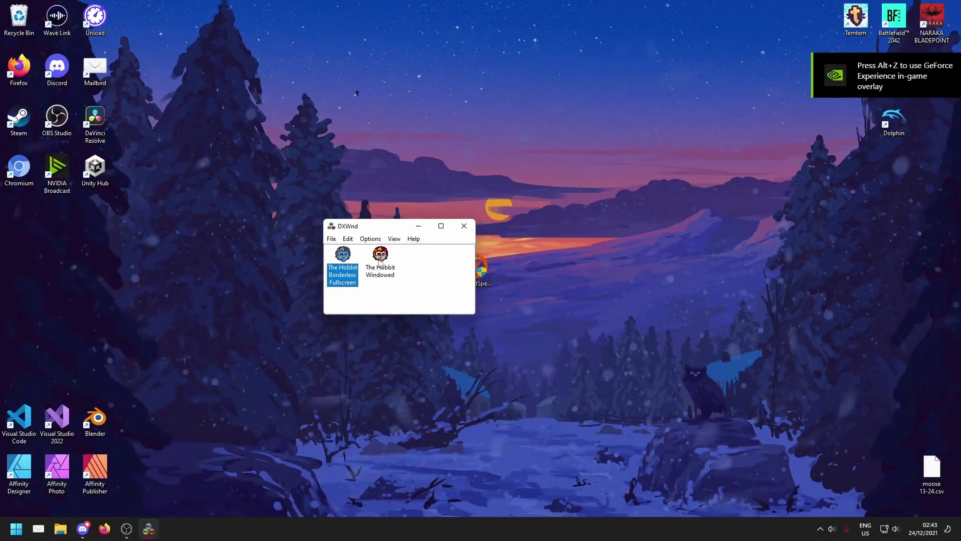
{"action": "double_click", "coordinate": [380, 263]}
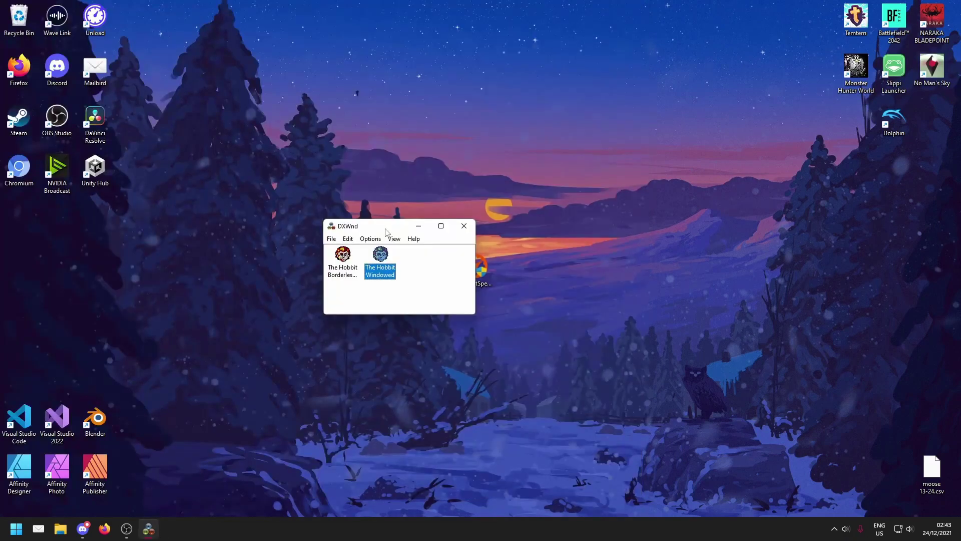
Open HobbitSpeedrunTools at the lower right and launch The Hobbit Windowed profile from DxWnd
{"action": "left_click_drag", "start_coordinate": [385, 231], "coordinate": [292, 219]}
{"action": "left_click", "coordinate": [478, 271]}
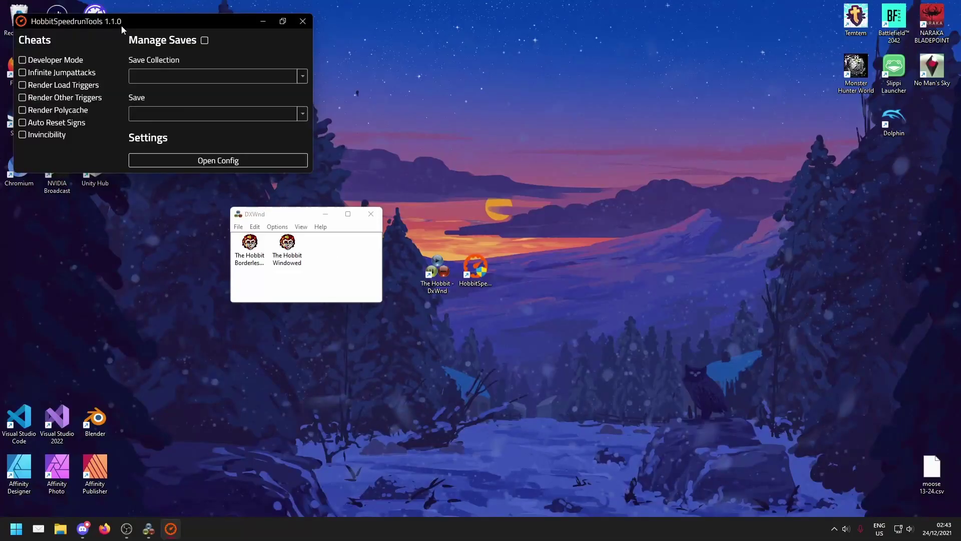
{"action": "left_click_drag", "start_coordinate": [121, 25], "coordinate": [741, 319]}
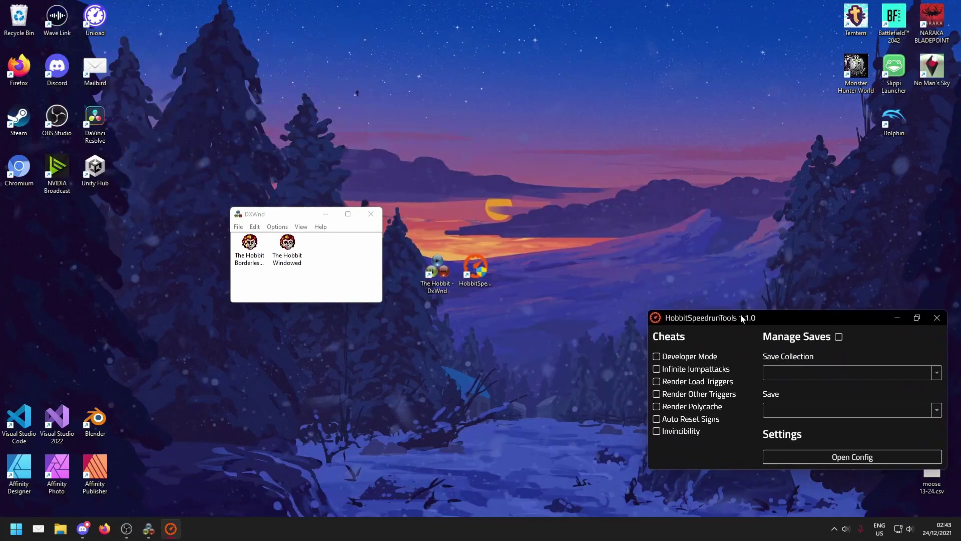
{"action": "left_click", "coordinate": [287, 244]}
{"action": "double_click", "coordinate": [286, 243]}
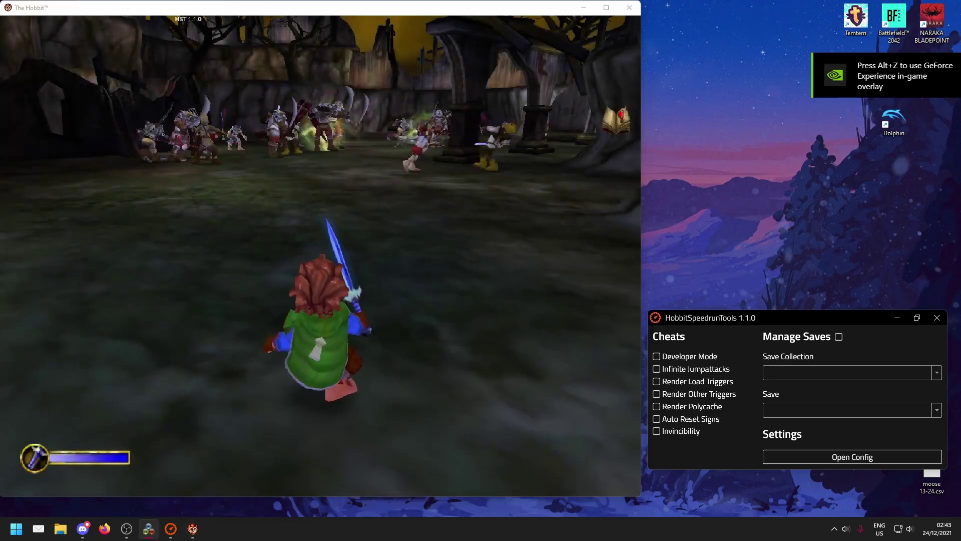
Enable Developer Mode and Infinite Jumpattacks, then test jump attacks in the game
{"action": "left_click", "coordinate": [678, 357]}
{"action": "key", "text": "alt+Tab"}
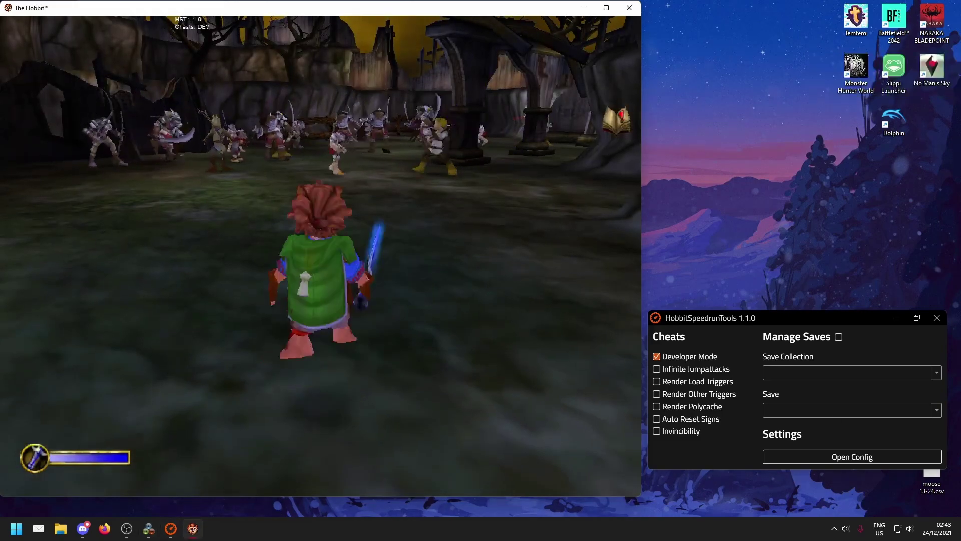
{"action": "key", "text": "w"}
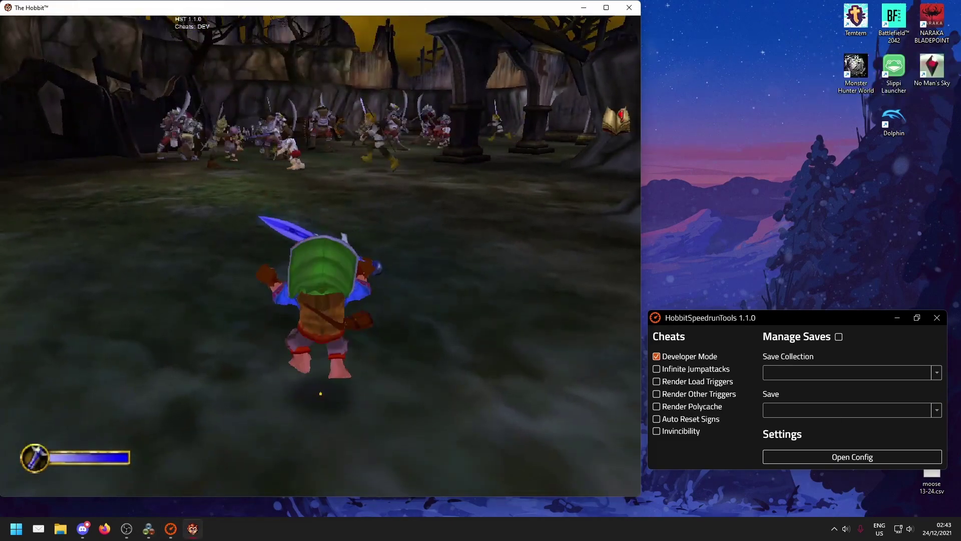
{"action": "key", "text": "w"}
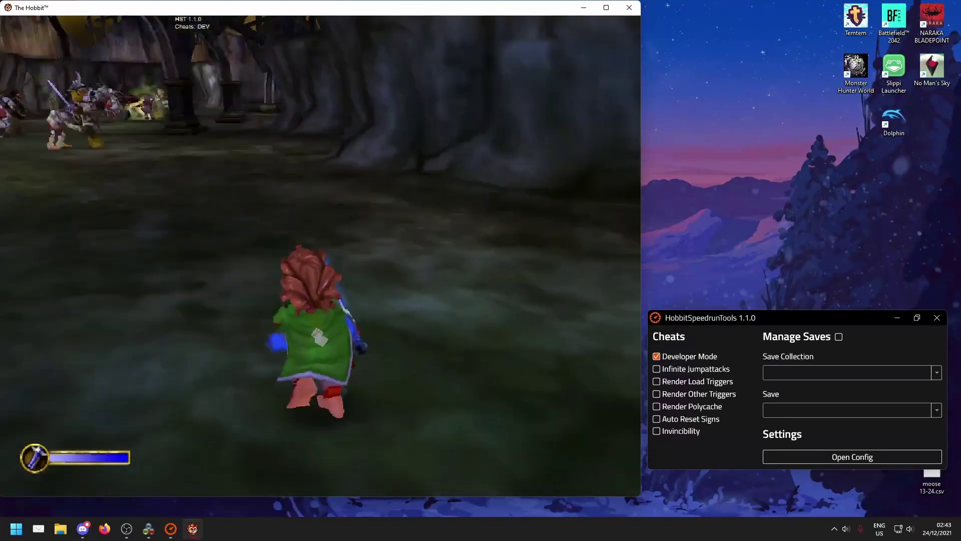
{"action": "left_click", "coordinate": [656, 368]}
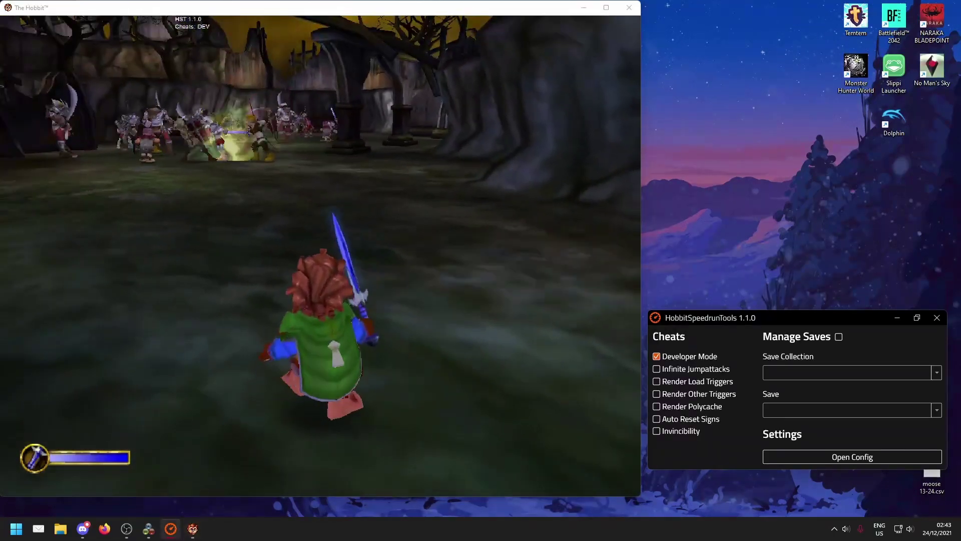
{"action": "key", "text": "space"}
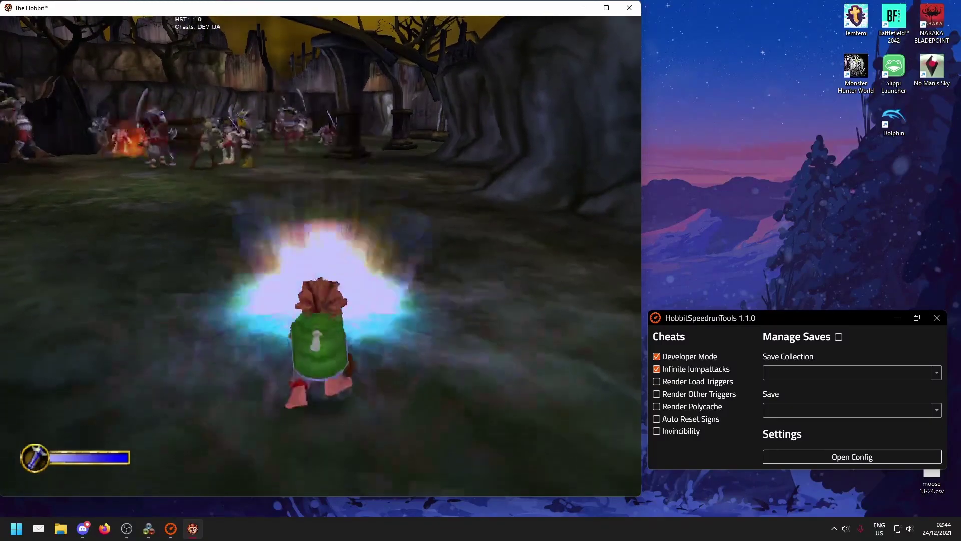
Turn on Manage Saves with 9. Inside Info and load A Warm Welcome in-game
{"action": "left_click", "coordinate": [839, 337]}
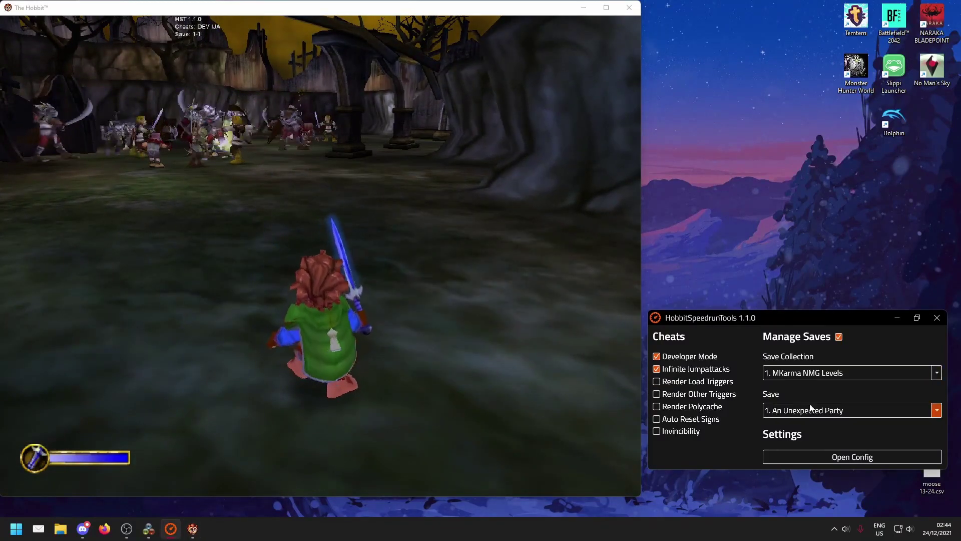
{"action": "left_click", "coordinate": [826, 410]}
{"action": "left_click", "coordinate": [809, 366]}
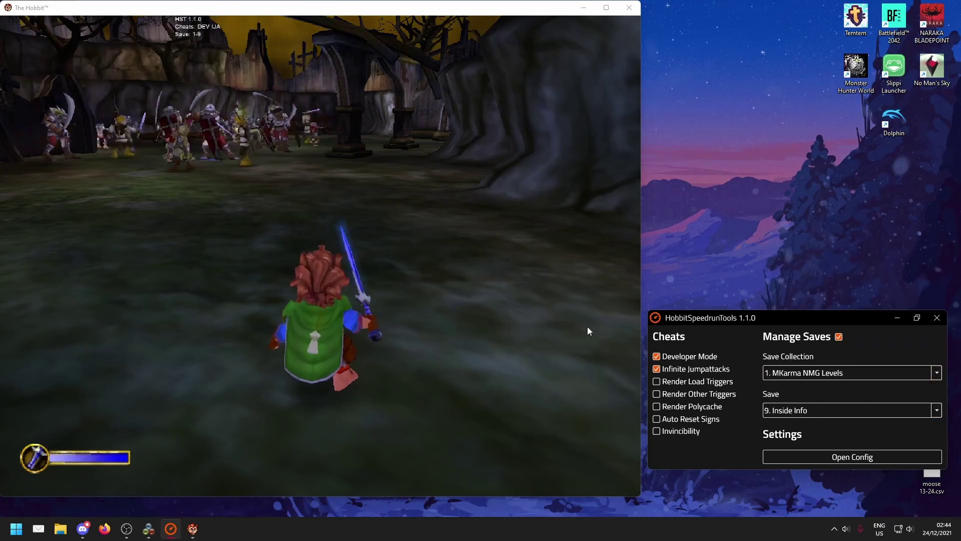
{"action": "left_click", "coordinate": [588, 327]}
{"action": "key", "text": "Escape"}
{"action": "left_click", "coordinate": [436, 291]}
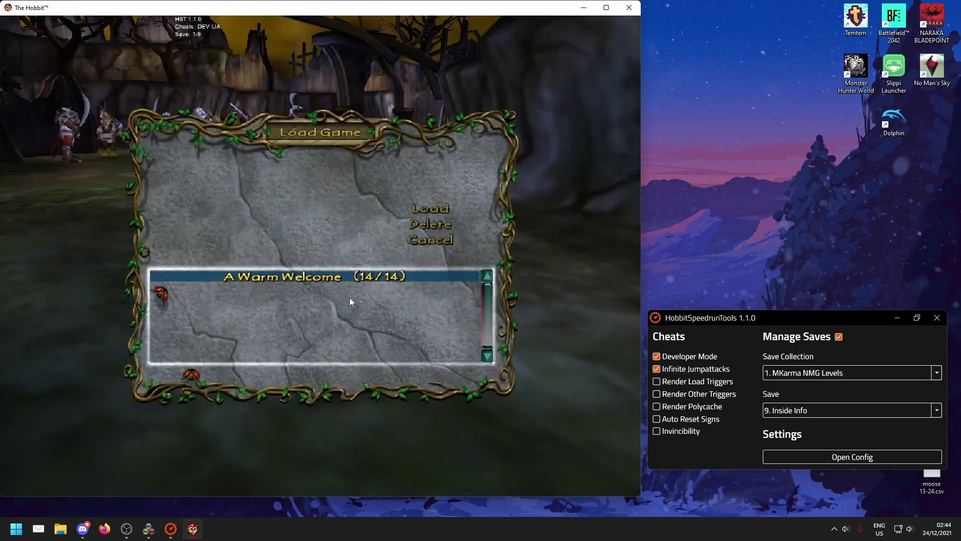
{"action": "double_click", "coordinate": [332, 283]}
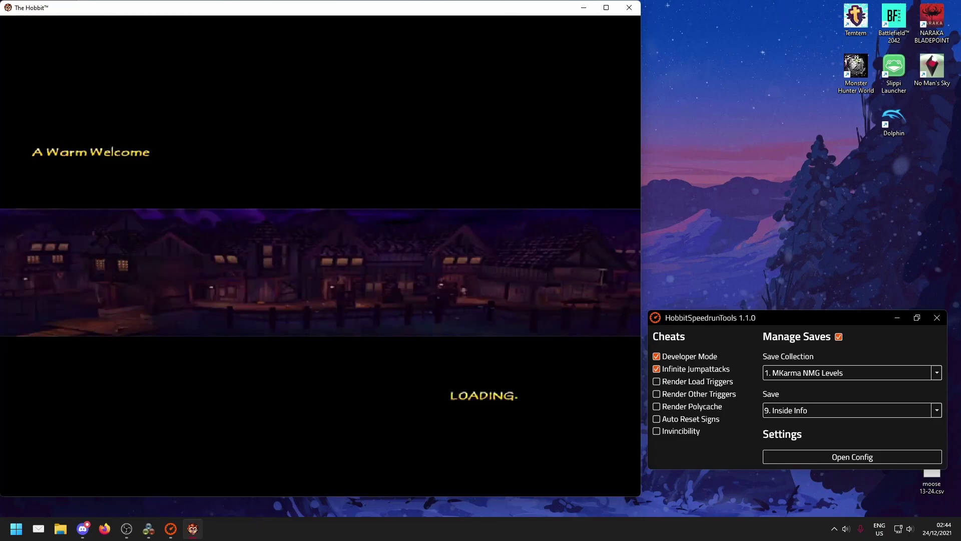
{"action": "key", "text": "Return"}
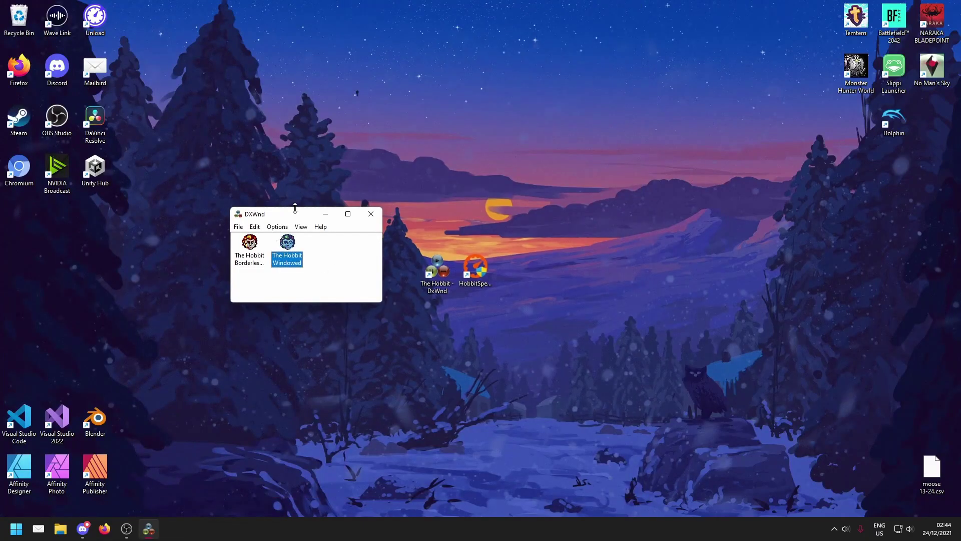
{"action": "left_click_drag", "start_coordinate": [294, 215], "coordinate": [393, 209]}
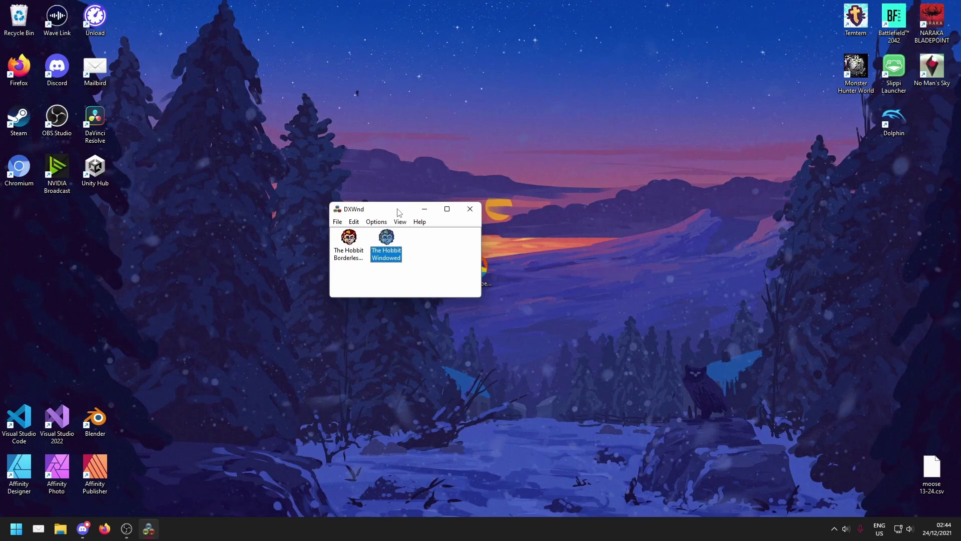
{"action": "left_click_drag", "start_coordinate": [399, 212], "coordinate": [388, 214]}
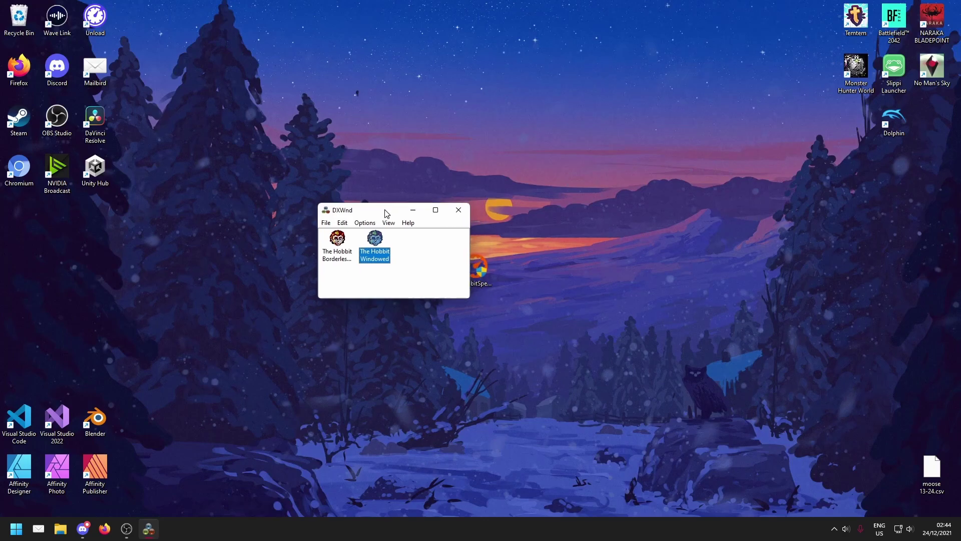
{"action": "left_click", "coordinate": [413, 243]}
{"action": "right_click", "coordinate": [375, 239]}
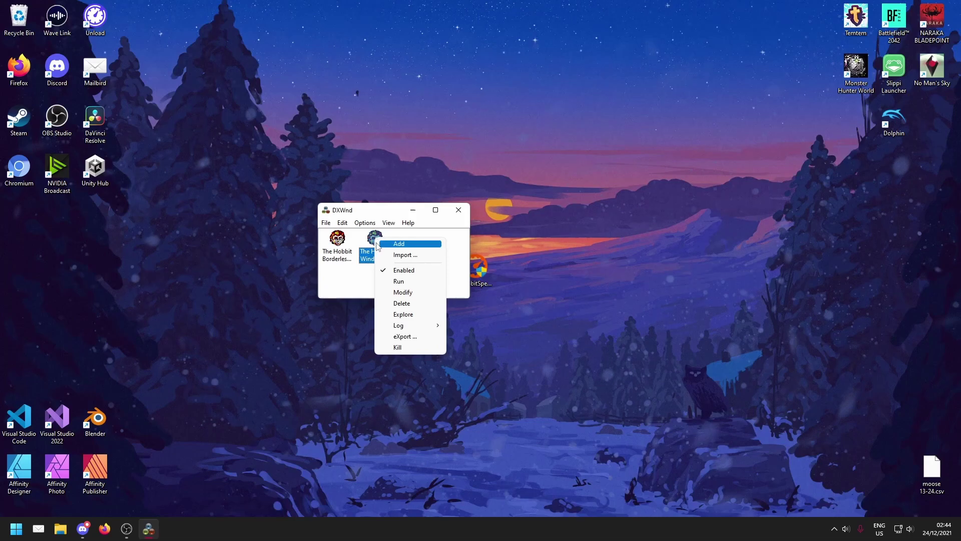
{"action": "left_click", "coordinate": [403, 292]}
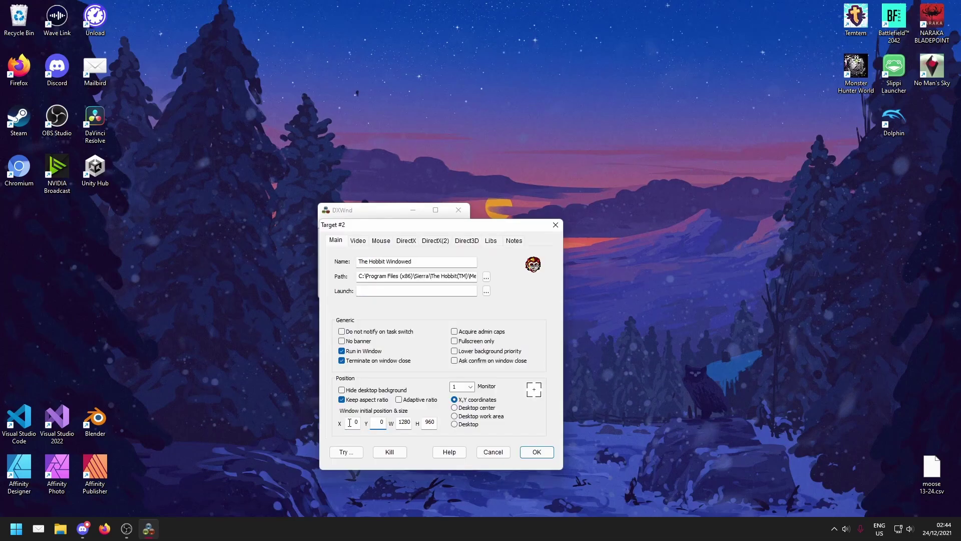
{"action": "double_click", "coordinate": [349, 423]}
{"action": "double_click", "coordinate": [431, 423]}
{"action": "left_click", "coordinate": [399, 423]}
{"action": "double_click", "coordinate": [399, 423]}
{"action": "left_click", "coordinate": [358, 241]}
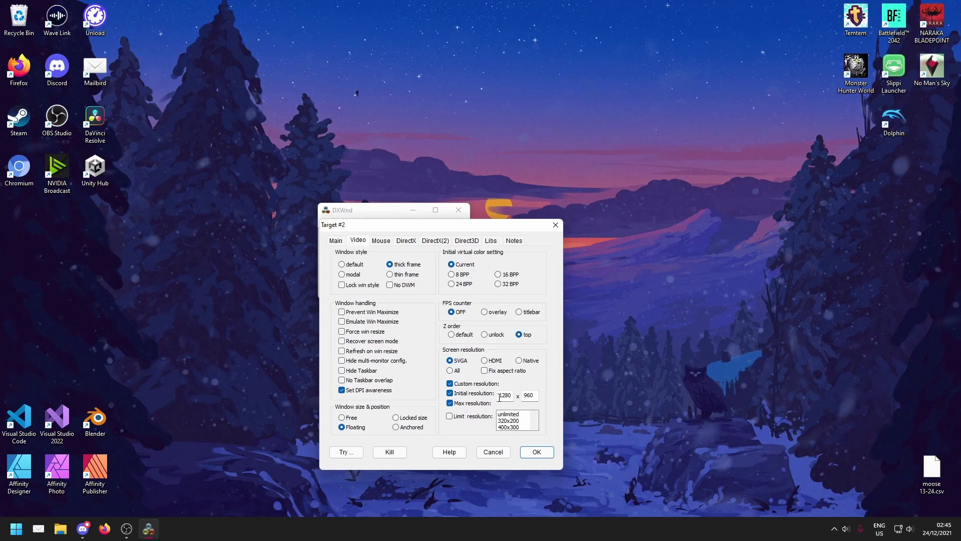
{"action": "key", "text": "Return"}
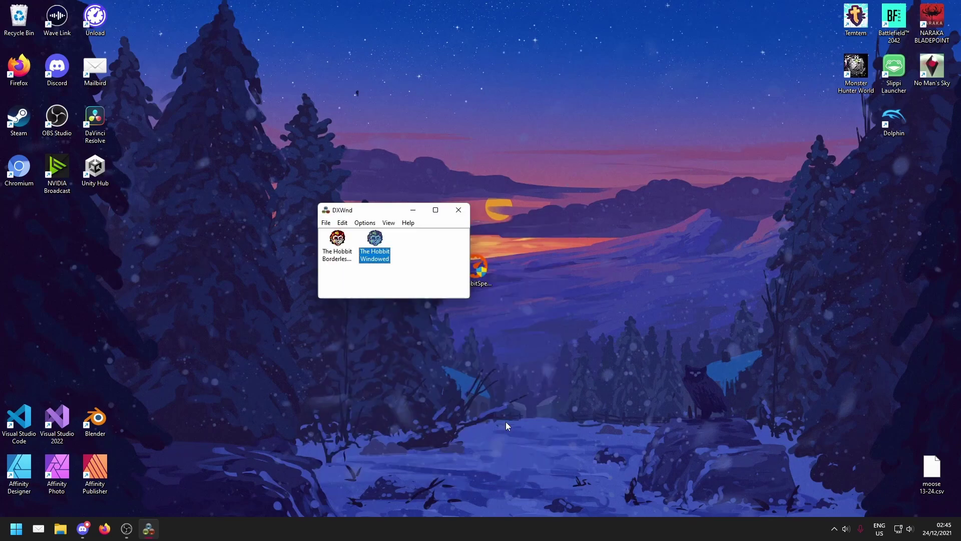